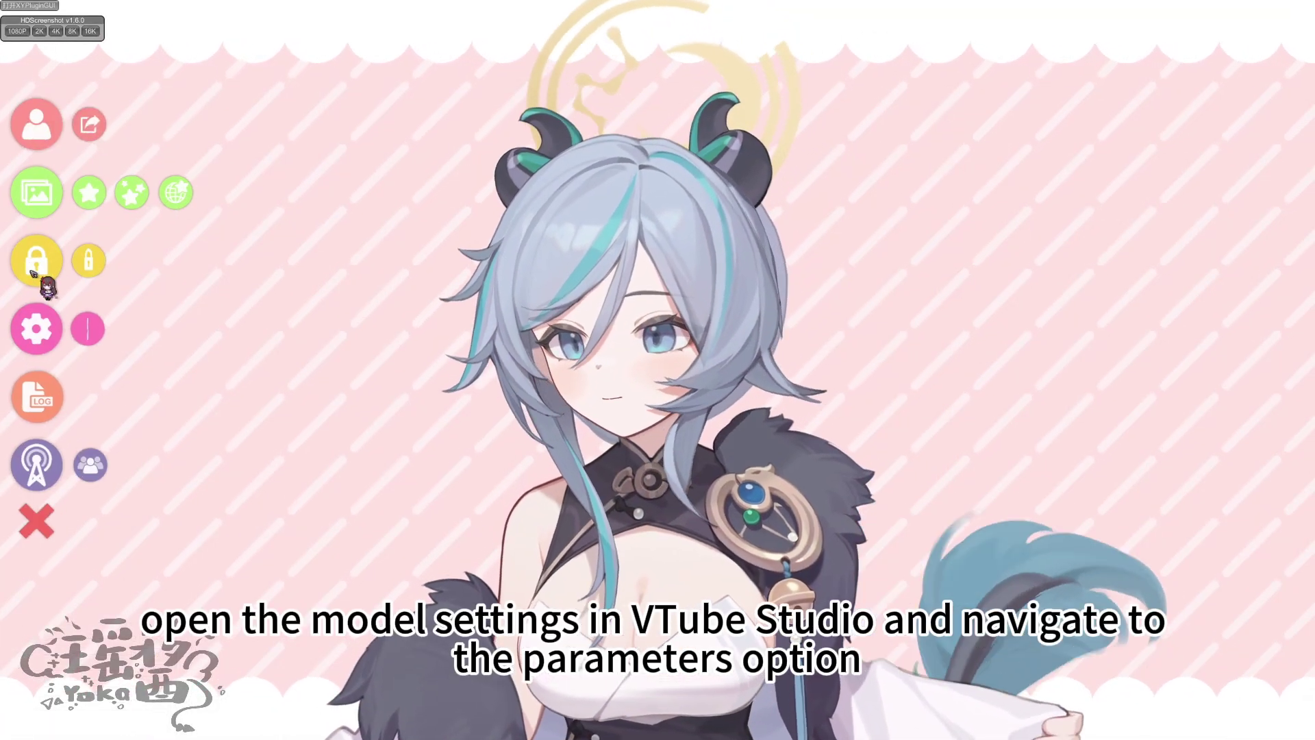
# Step: Run Auto Setup in Model Settings to fill in mappings like Eye Open Left and Mouth Smile
pyautogui.click(40, 329)
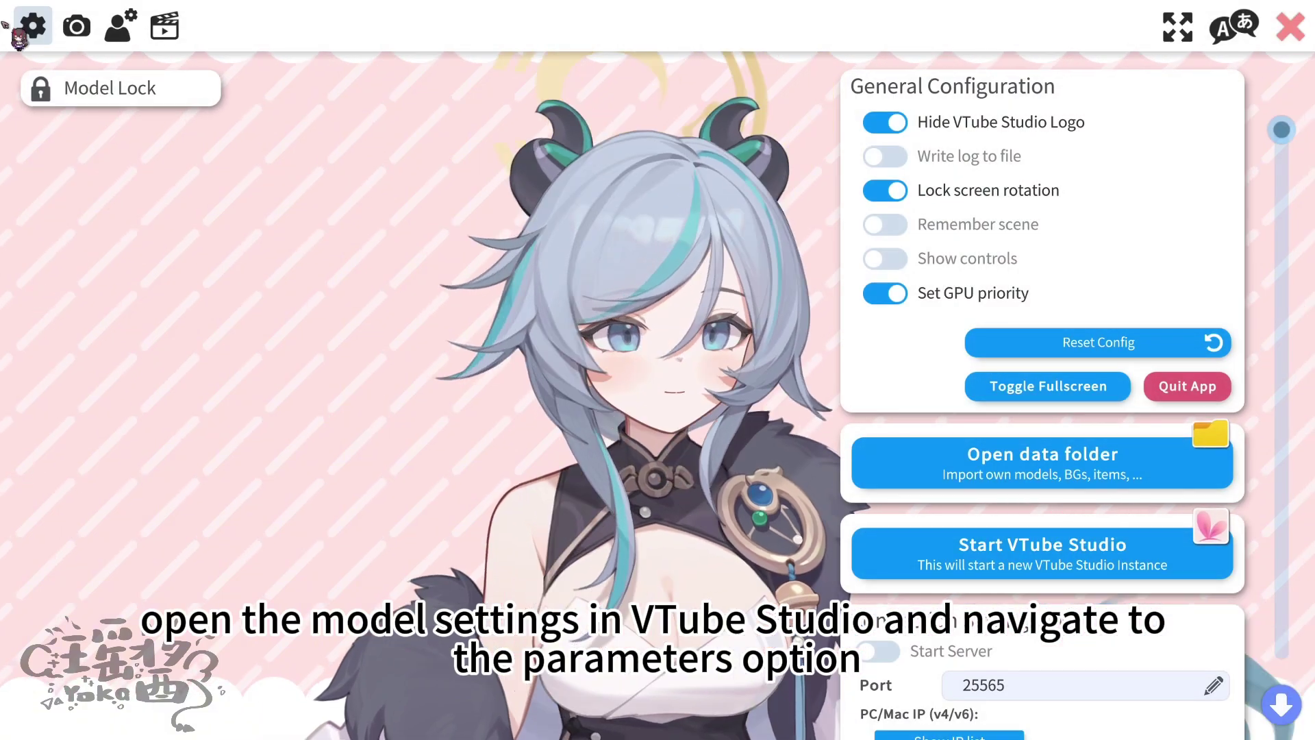
pyautogui.click(123, 29)
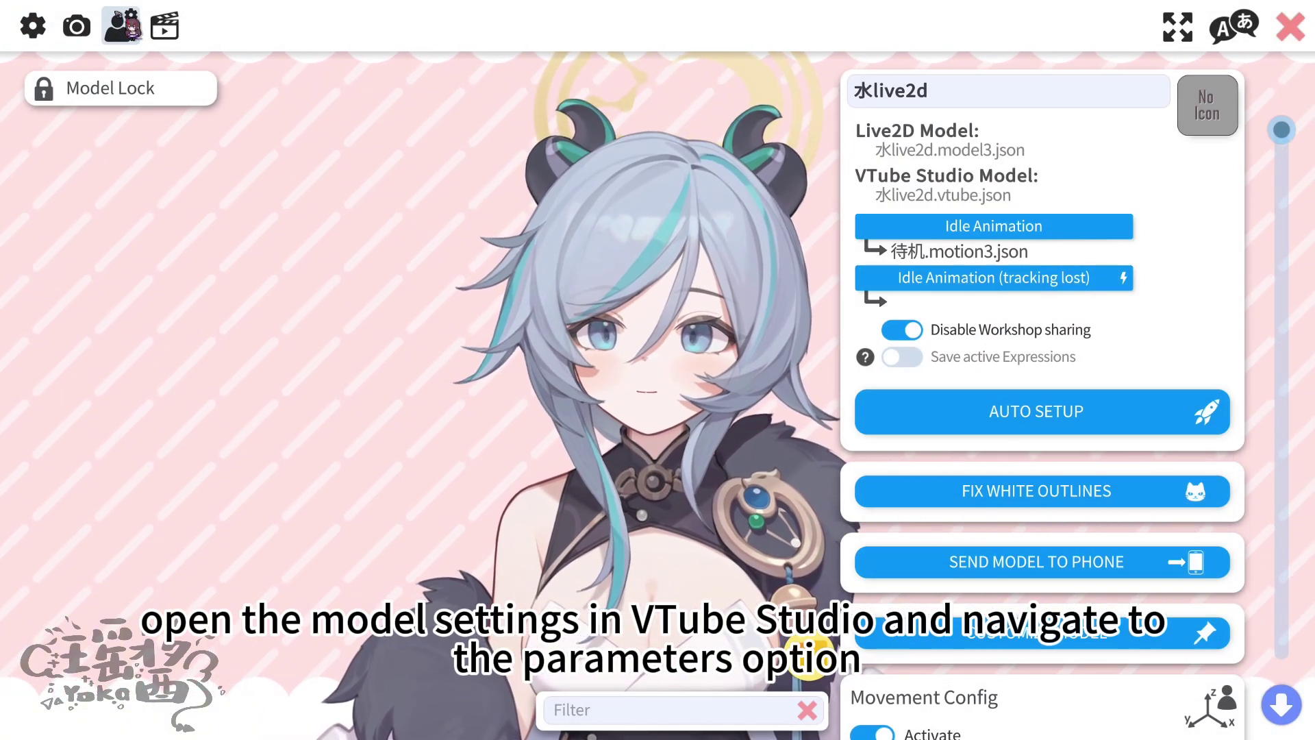
pyautogui.scroll(-15, 1170, 232)
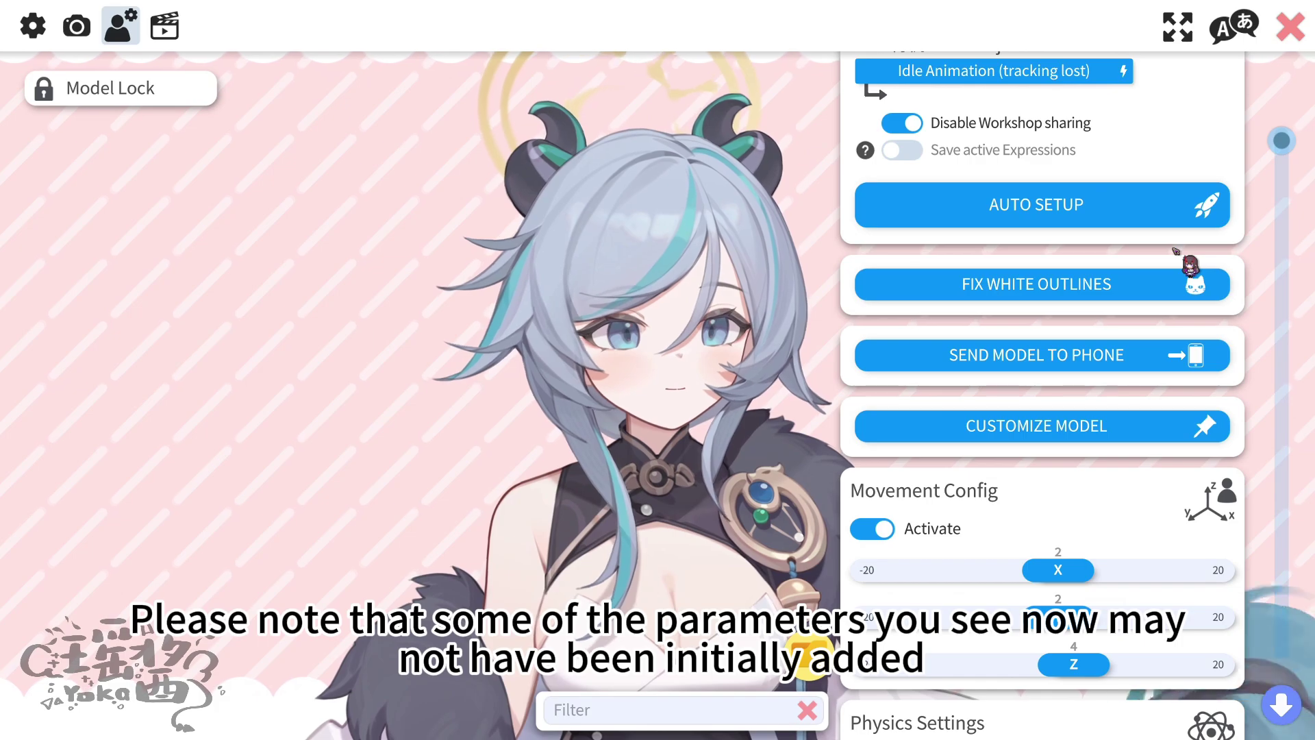
pyautogui.scroll(-15, 1151, 287)
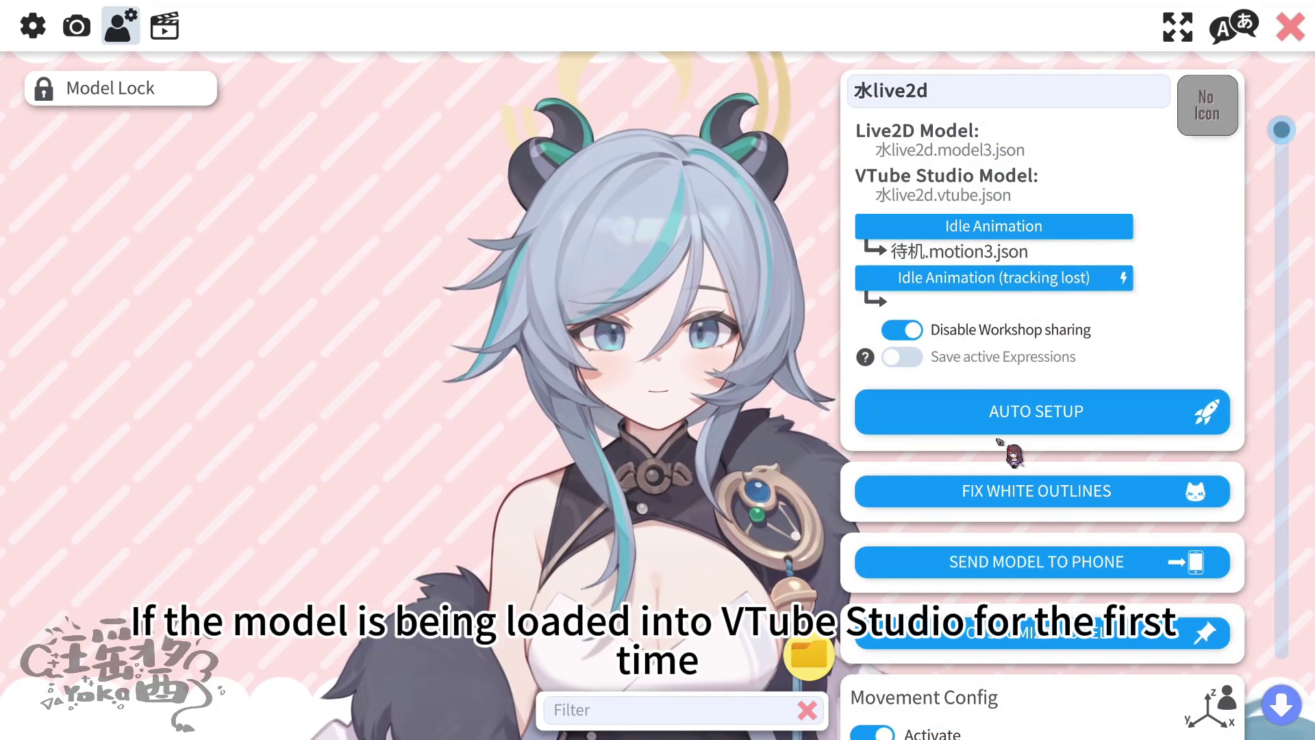
pyautogui.click(1081, 419)
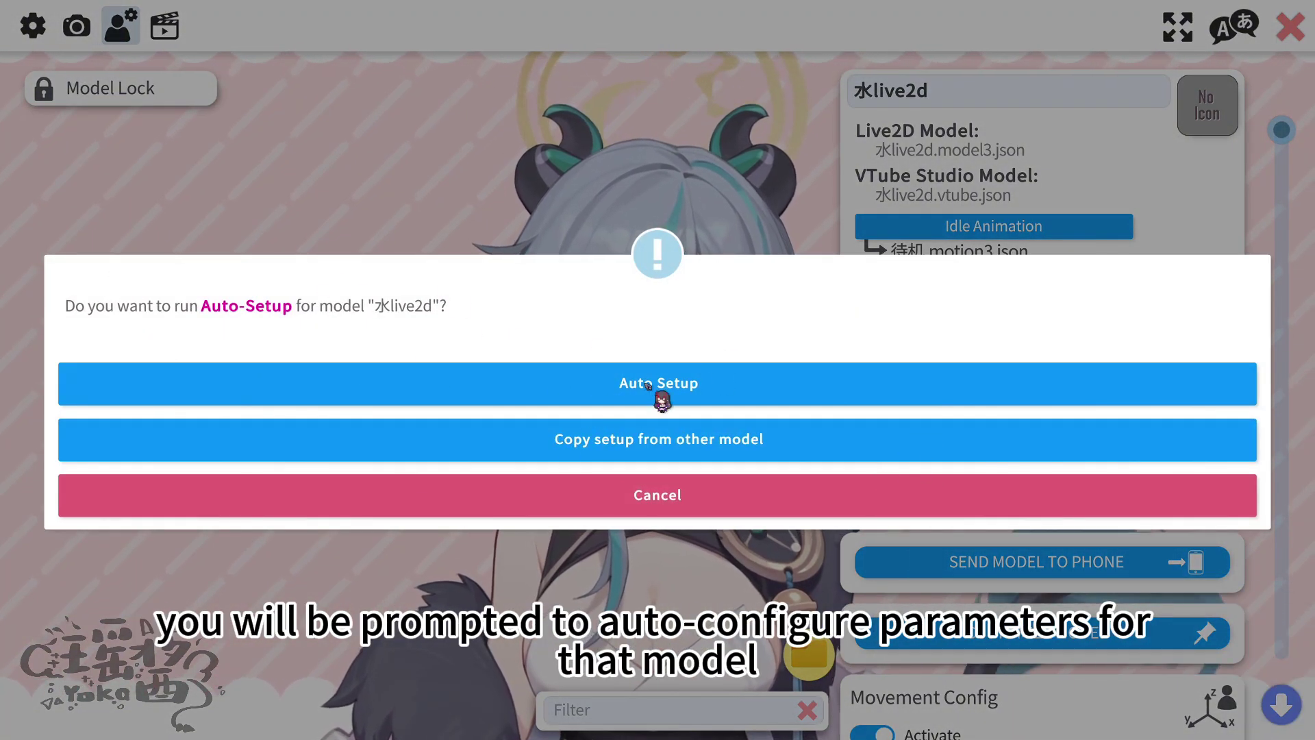
pyautogui.click(681, 388)
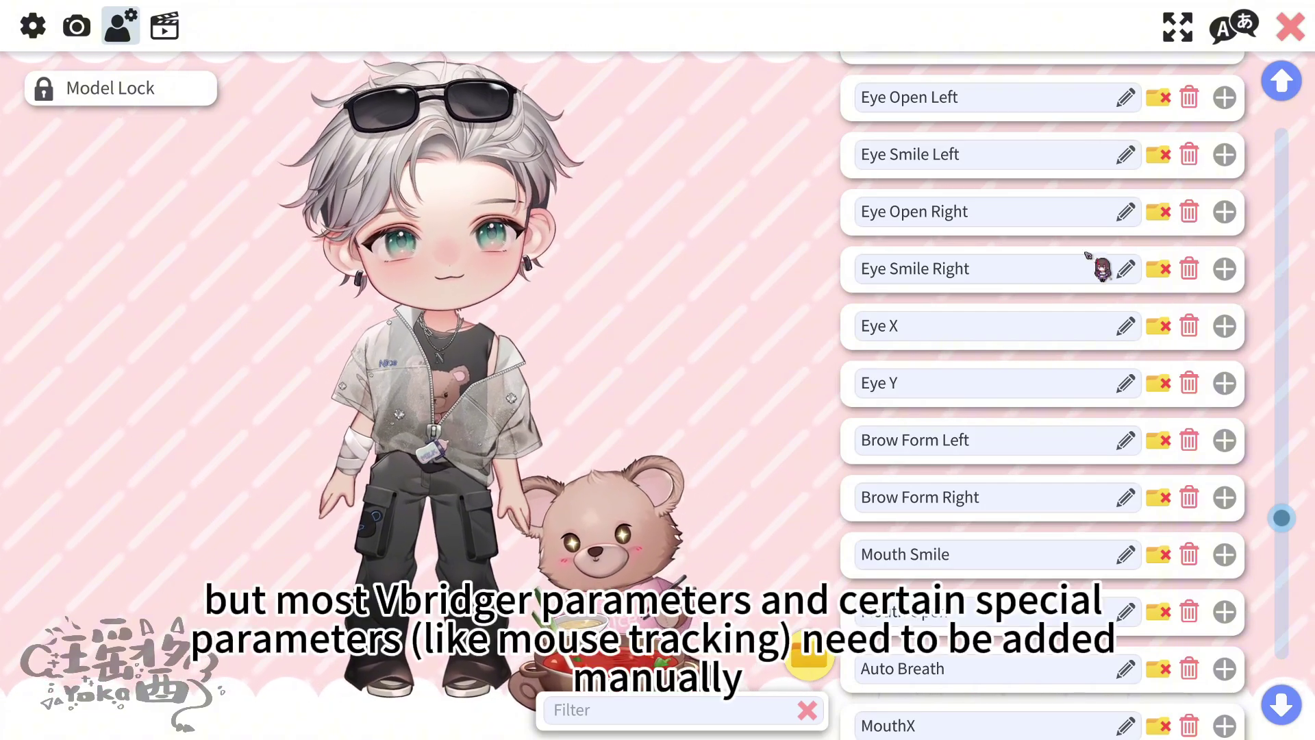
# Step: Delete the old MouthX row and add a new mapping from MouthX input to ParamMouthX output
pyautogui.scroll(-5, 1199, 459)
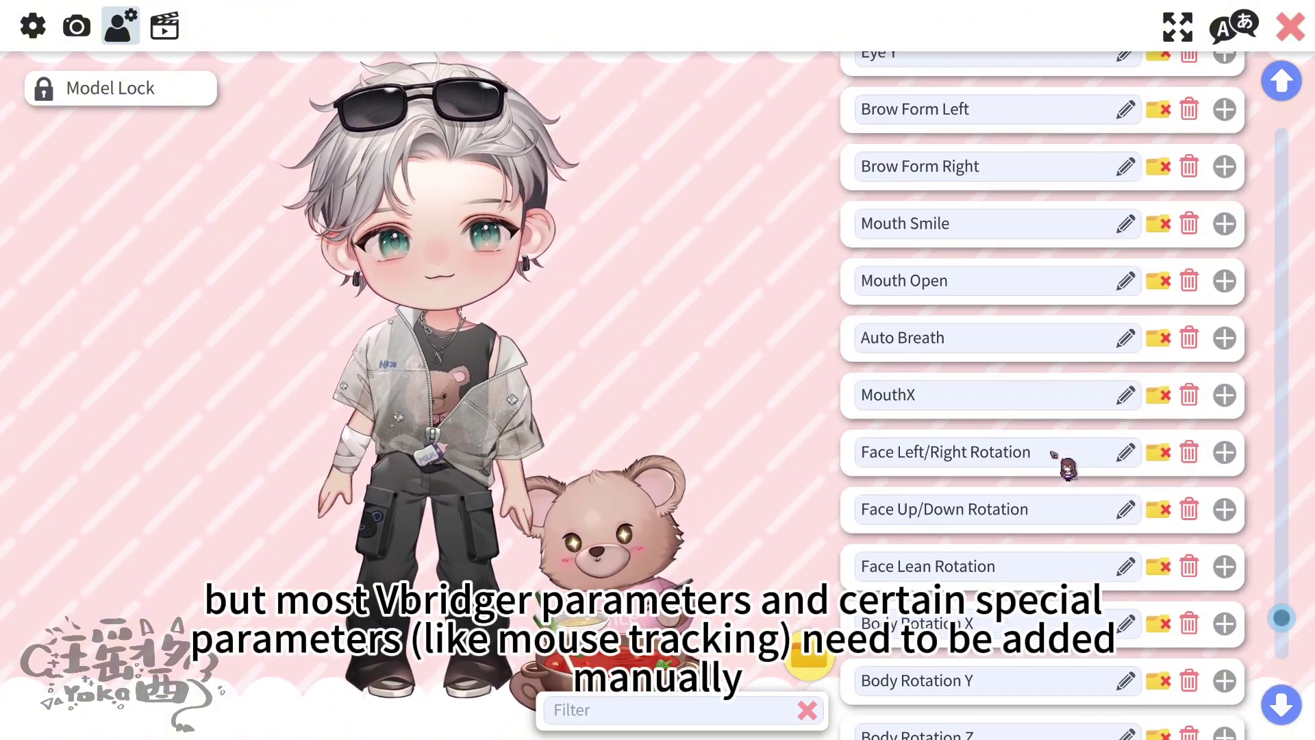
pyautogui.scroll(-1, 1069, 308)
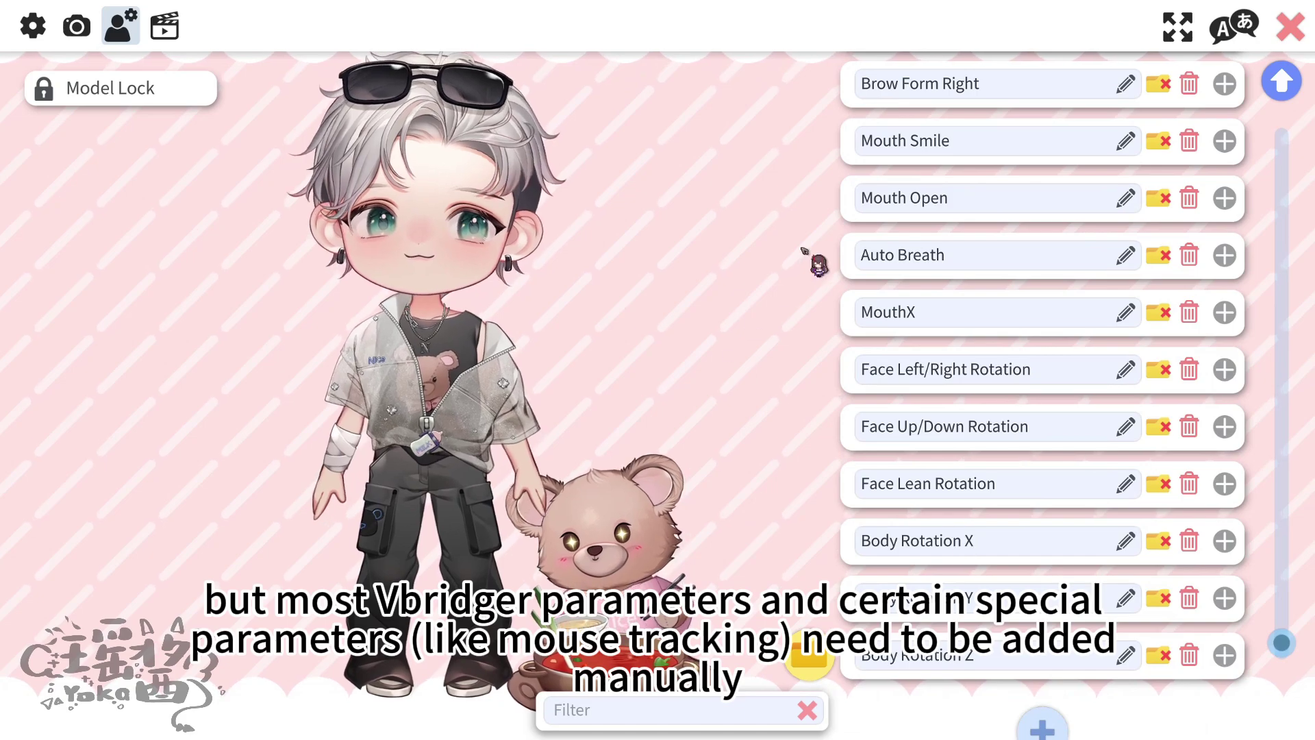
pyautogui.click(1190, 314)
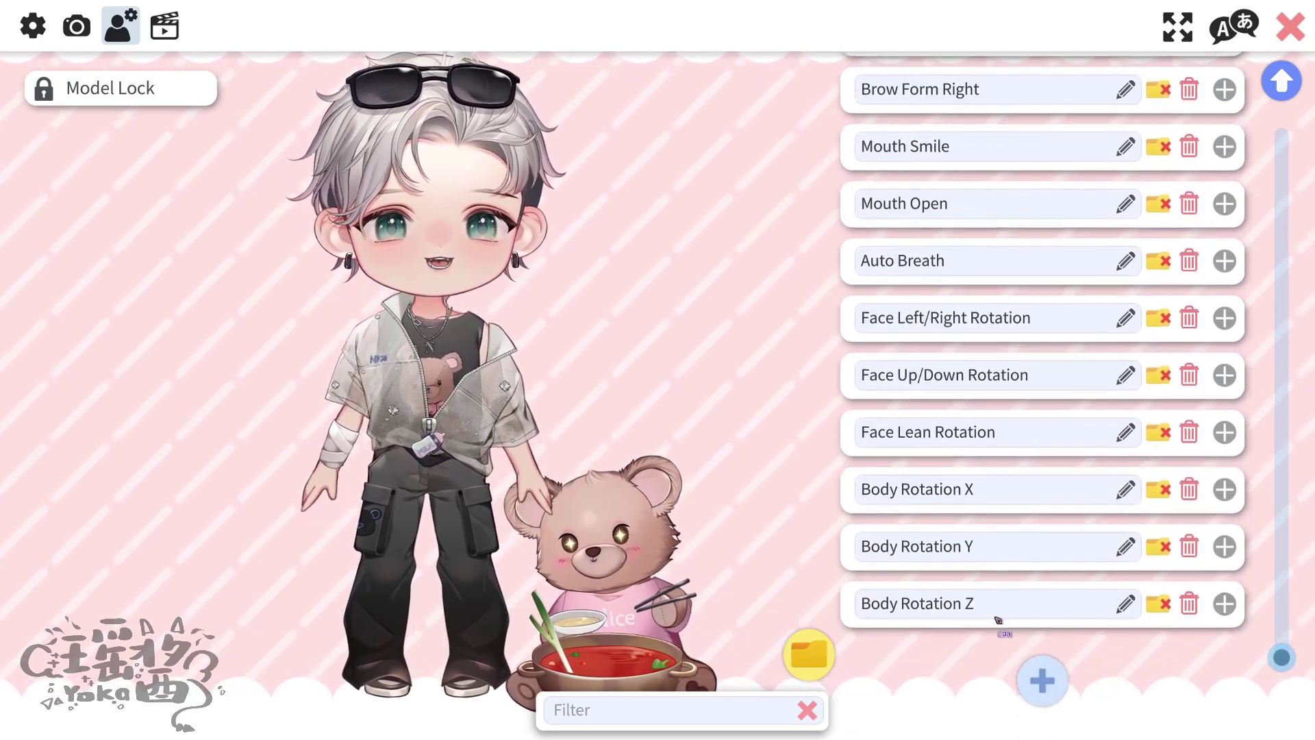
pyautogui.click(1043, 680)
pyautogui.click(911, 368)
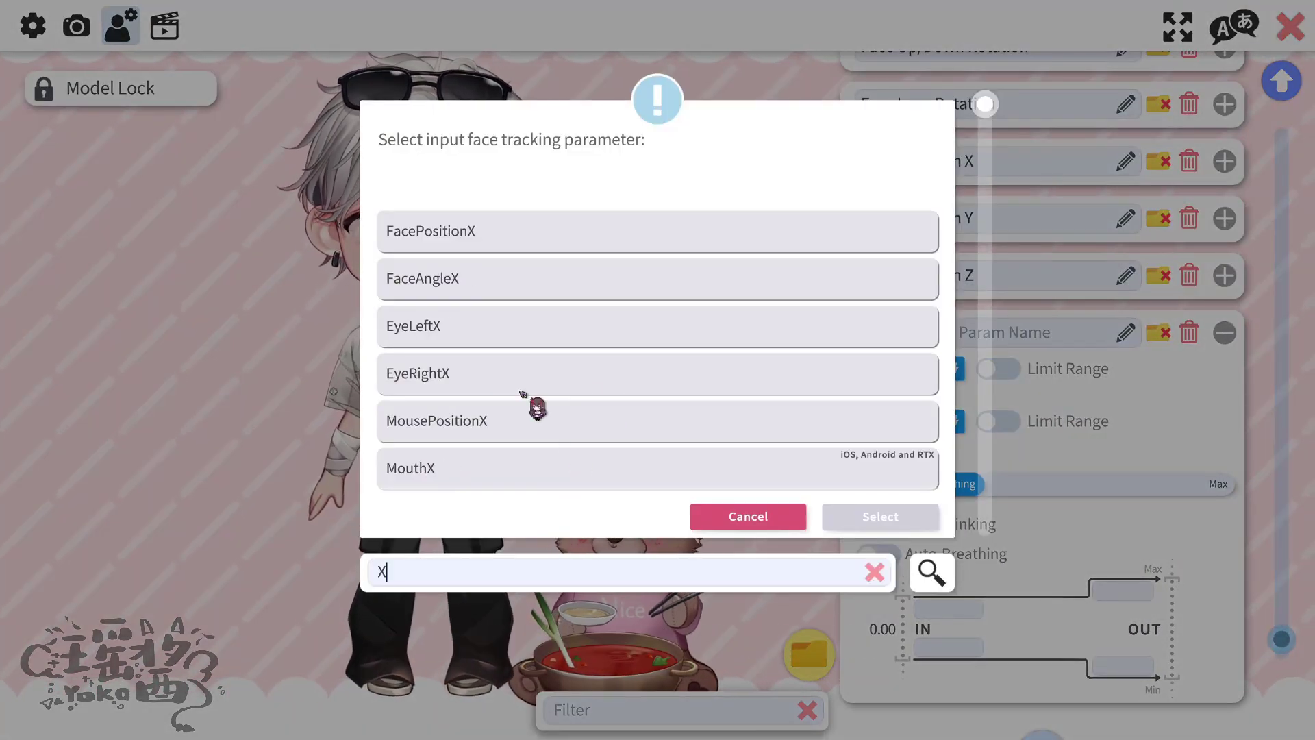
pyautogui.doubleClick(480, 468)
pyautogui.click(954, 427)
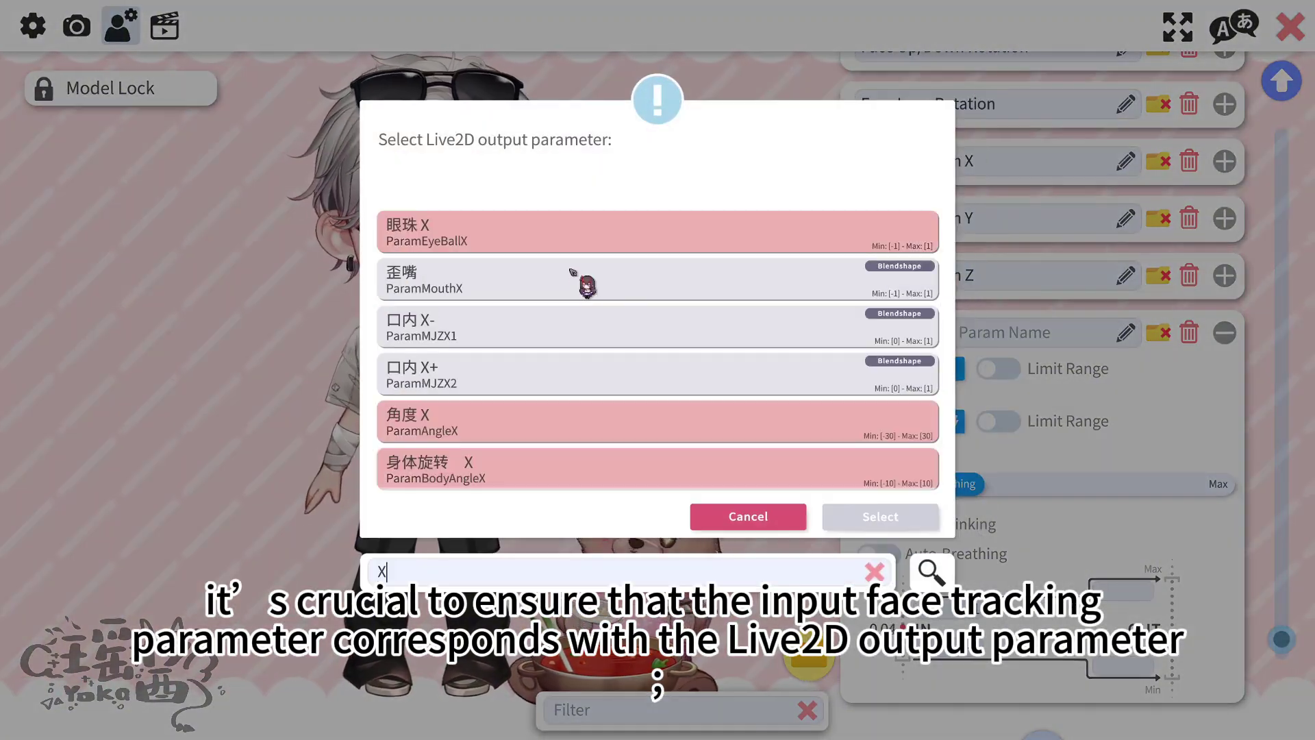
pyautogui.doubleClick(515, 270)
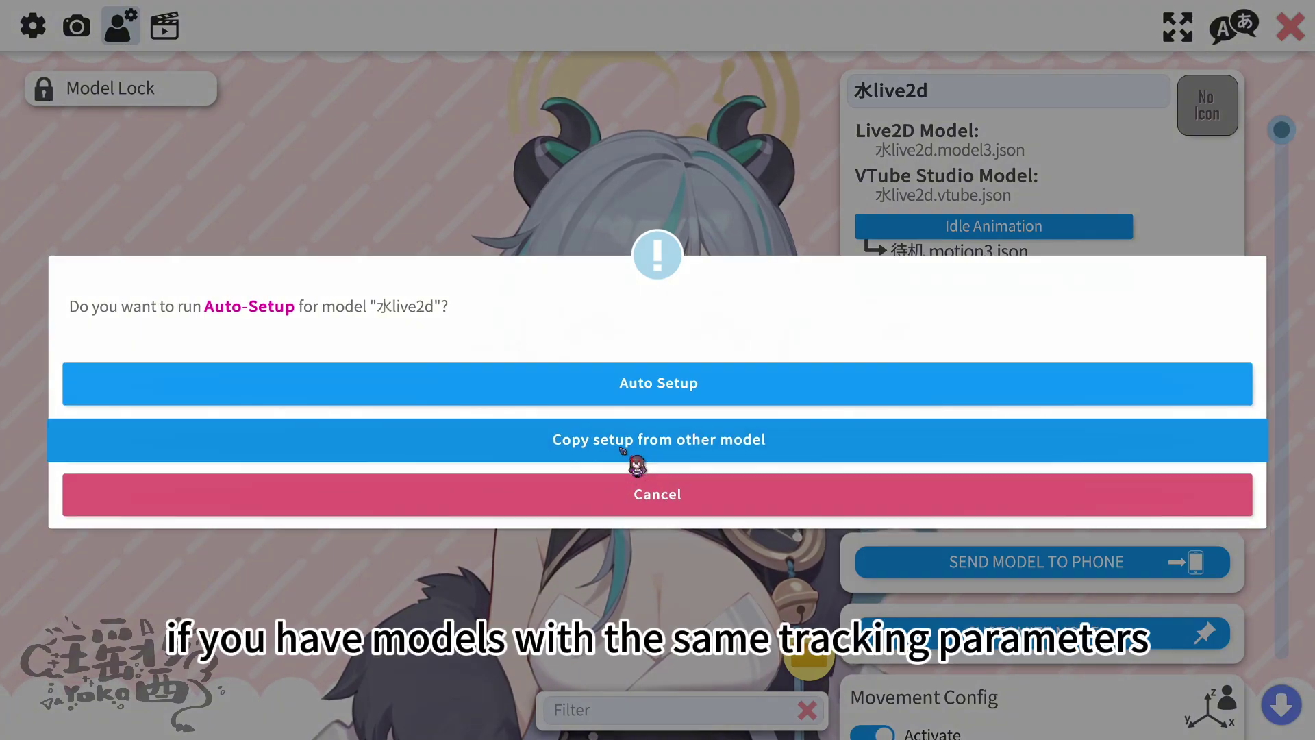
# Step: Copy only the parameter setup from 思思SAMA (found by filtering 'sama') into 水live2d
pyautogui.click(624, 446)
pyautogui.write('sama')
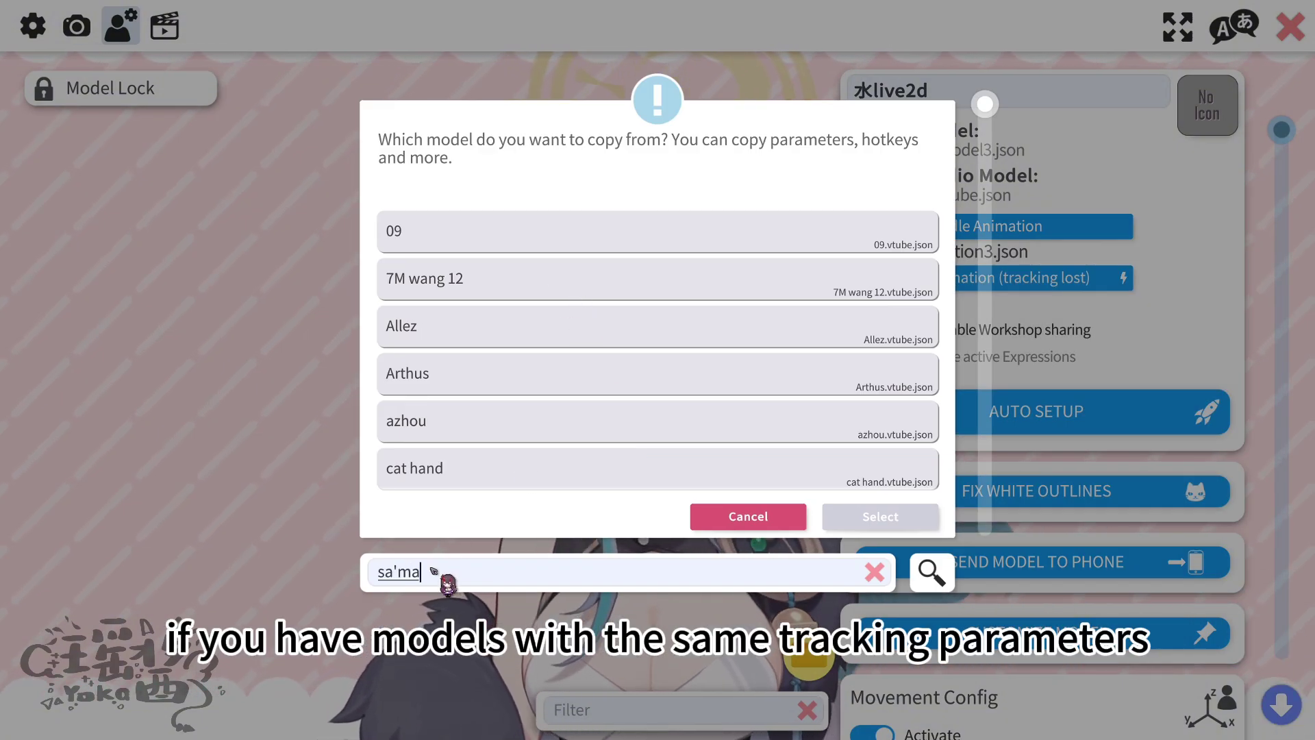
pyautogui.doubleClick(578, 246)
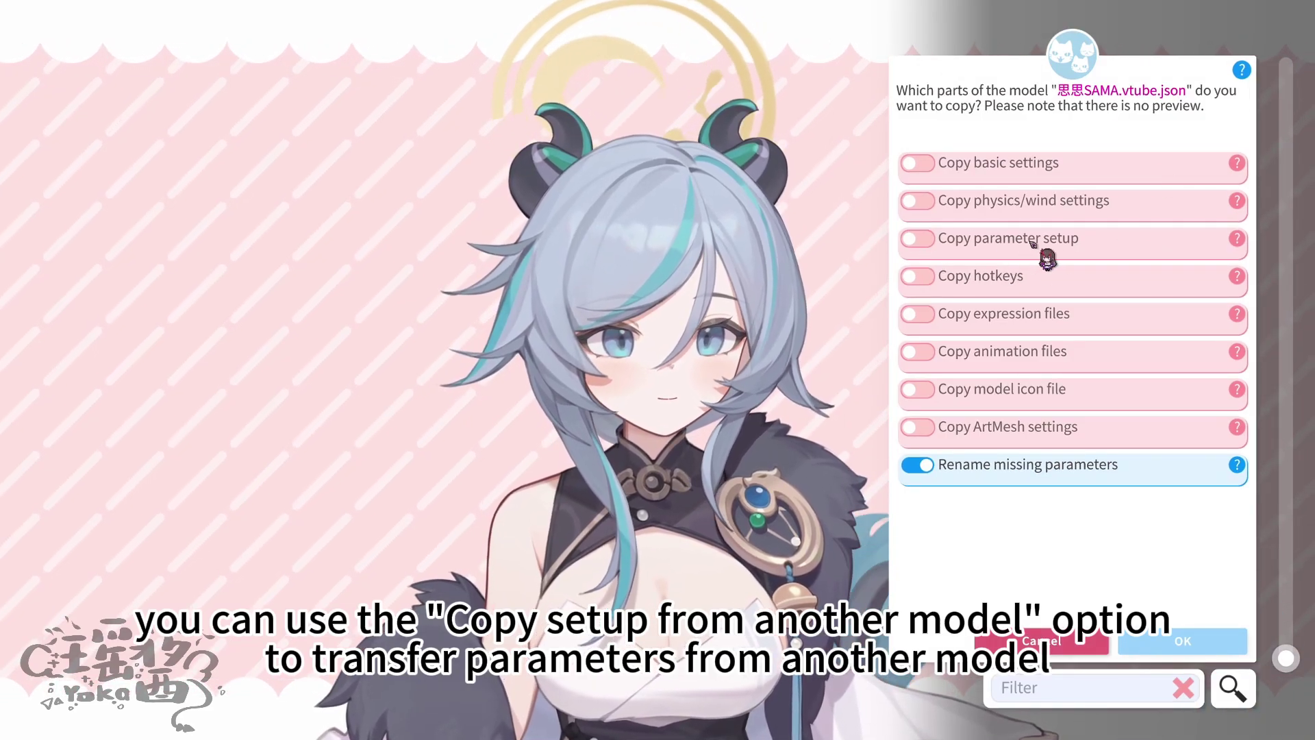
pyautogui.click(918, 240)
pyautogui.click(1183, 641)
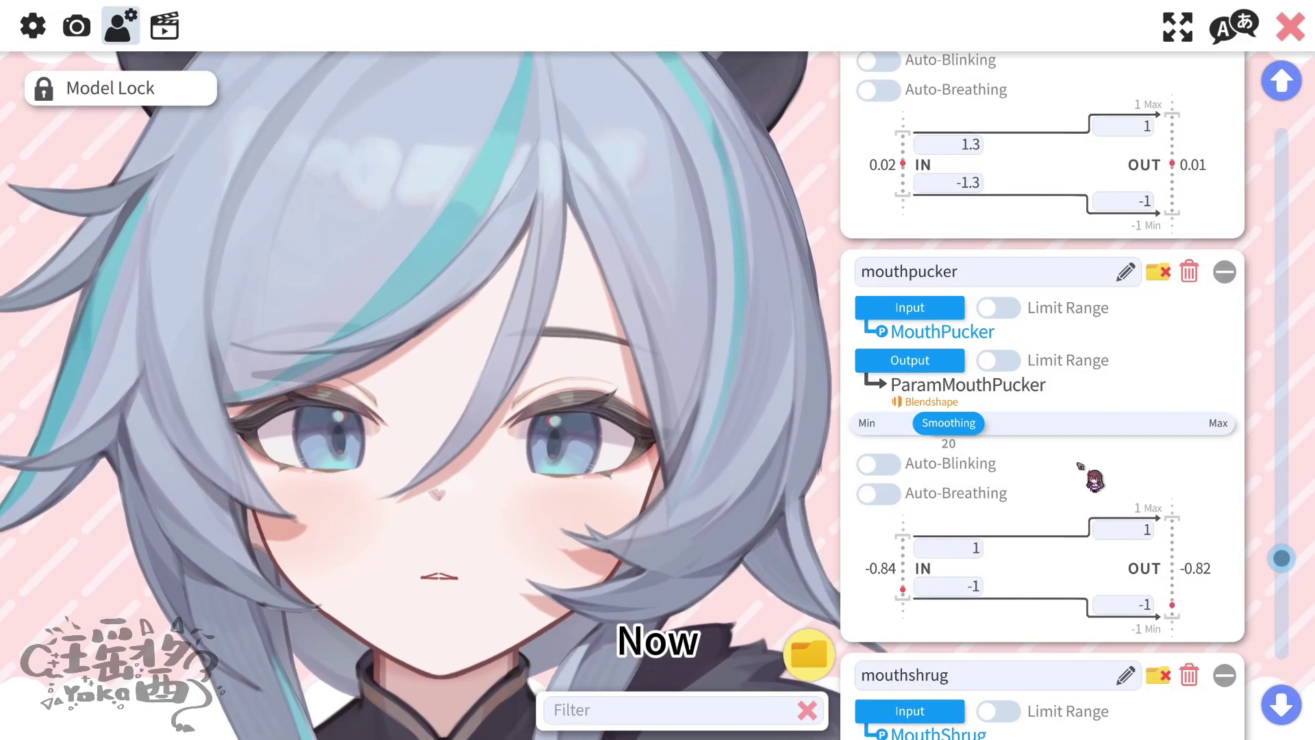
pyautogui.scroll(-3, 1080, 466)
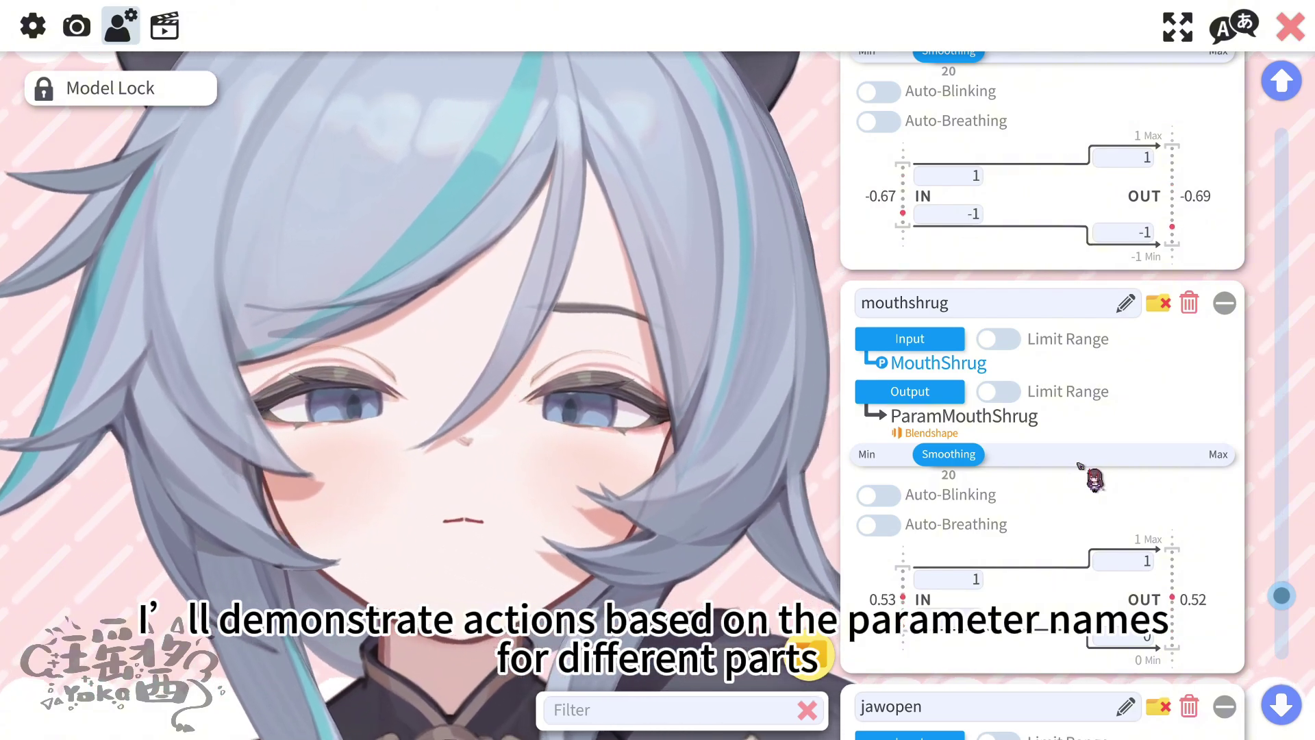
pyautogui.scroll(-3, 1079, 466)
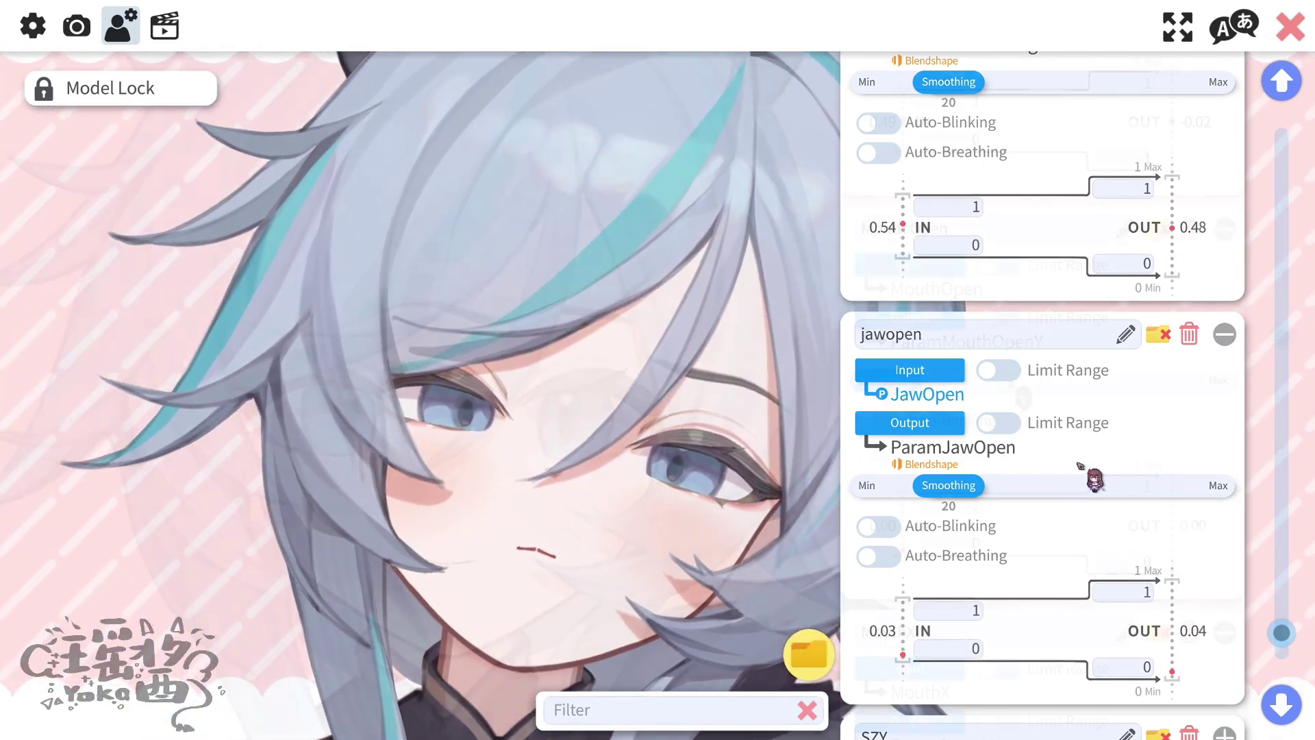
pyautogui.scroll(10, 1087, 470)
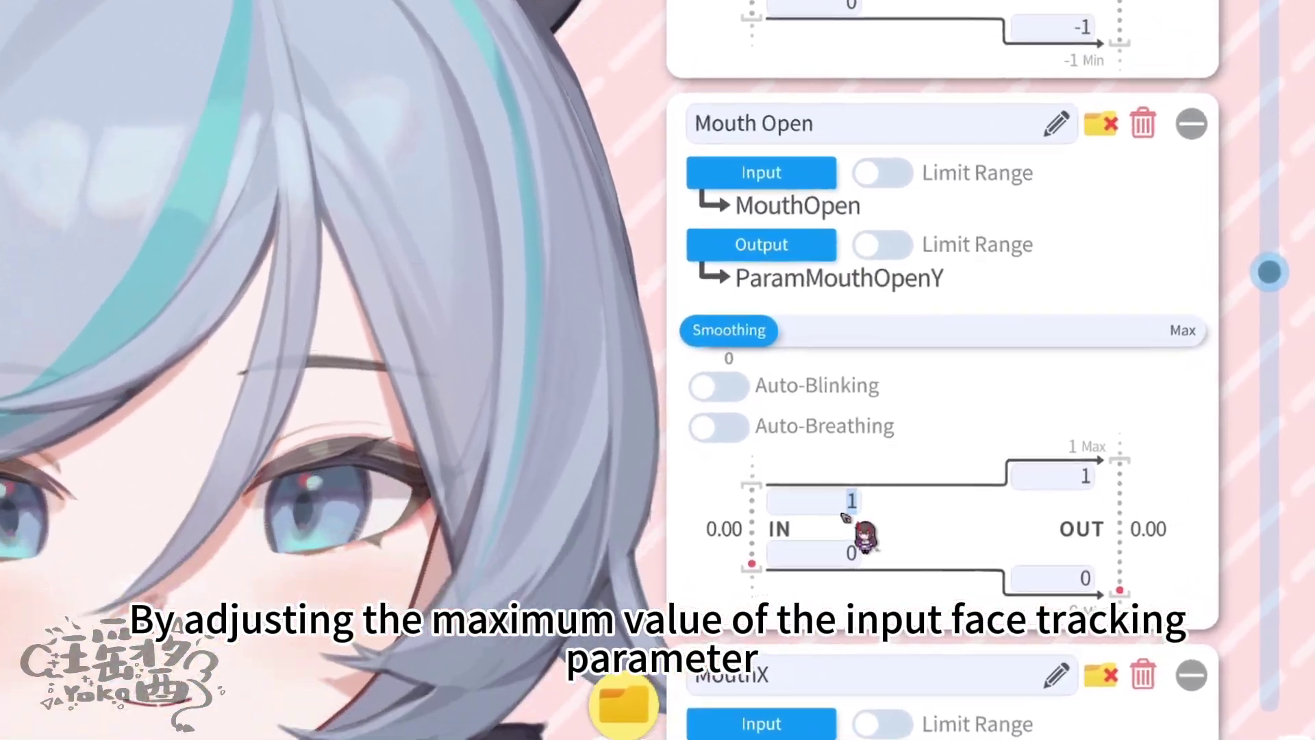
# Step: Enter 0.9 as the Mouth Open card's upper input value
pyautogui.write('0.9')
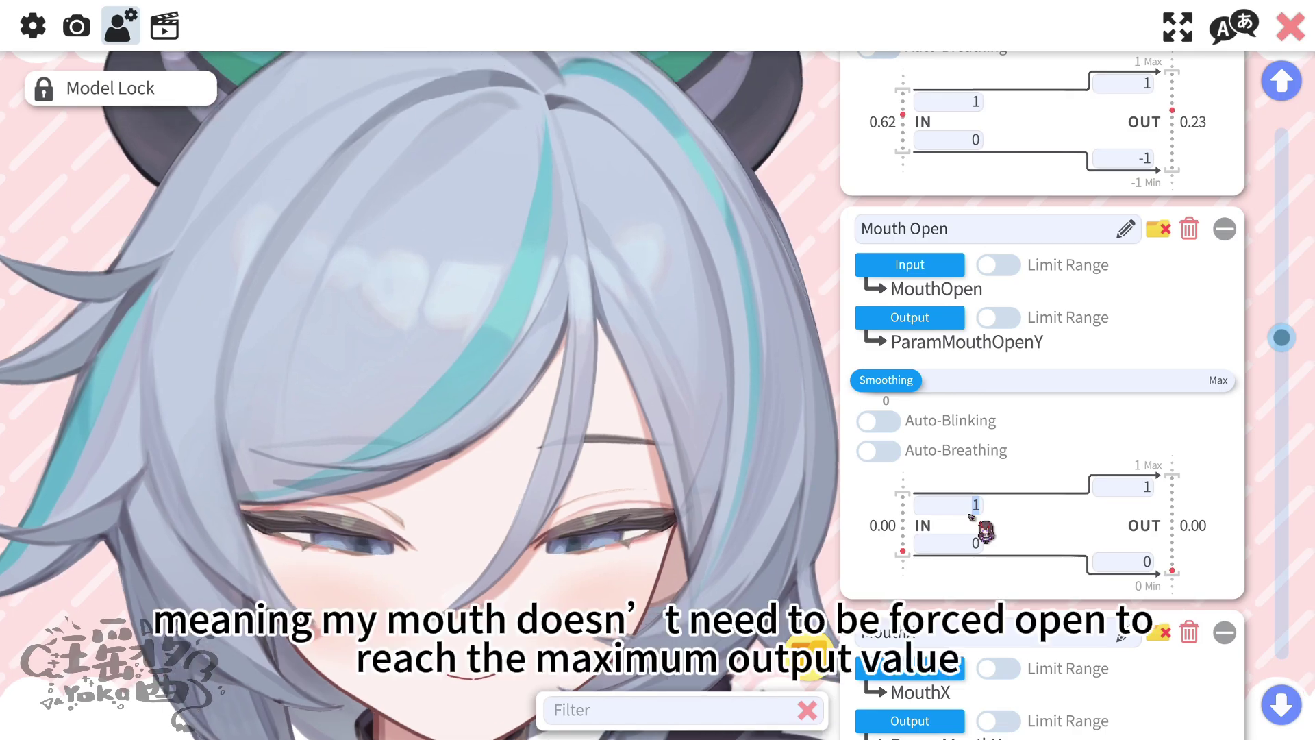
pyautogui.click(971, 511)
pyautogui.write('0')
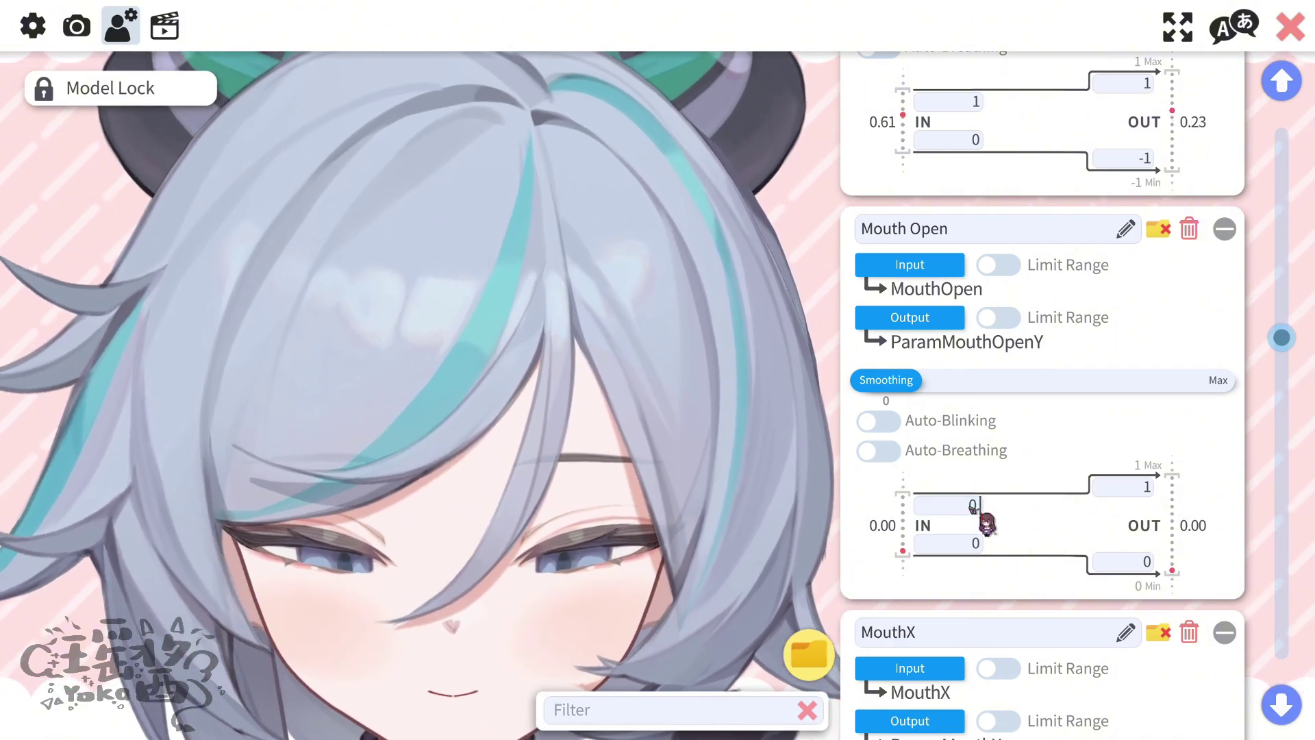
pyautogui.write('9')
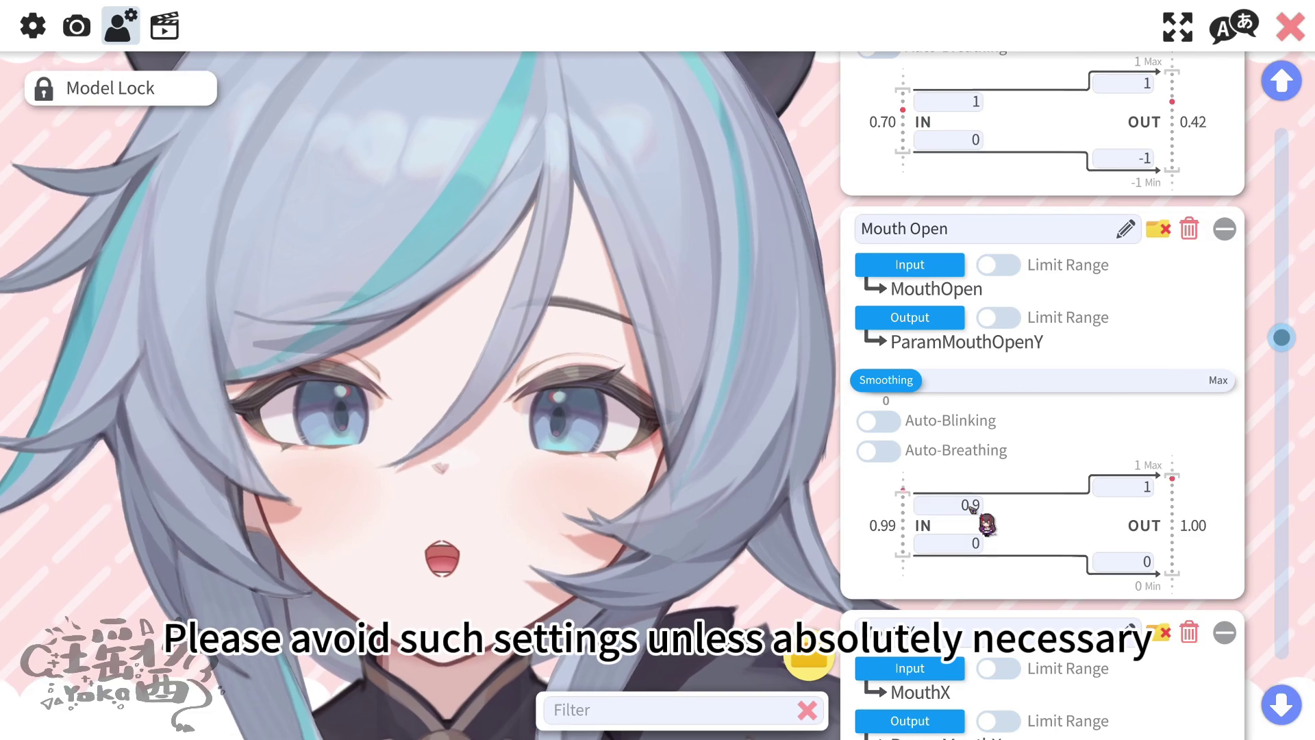
pyautogui.scroll(-15, 987, 524)
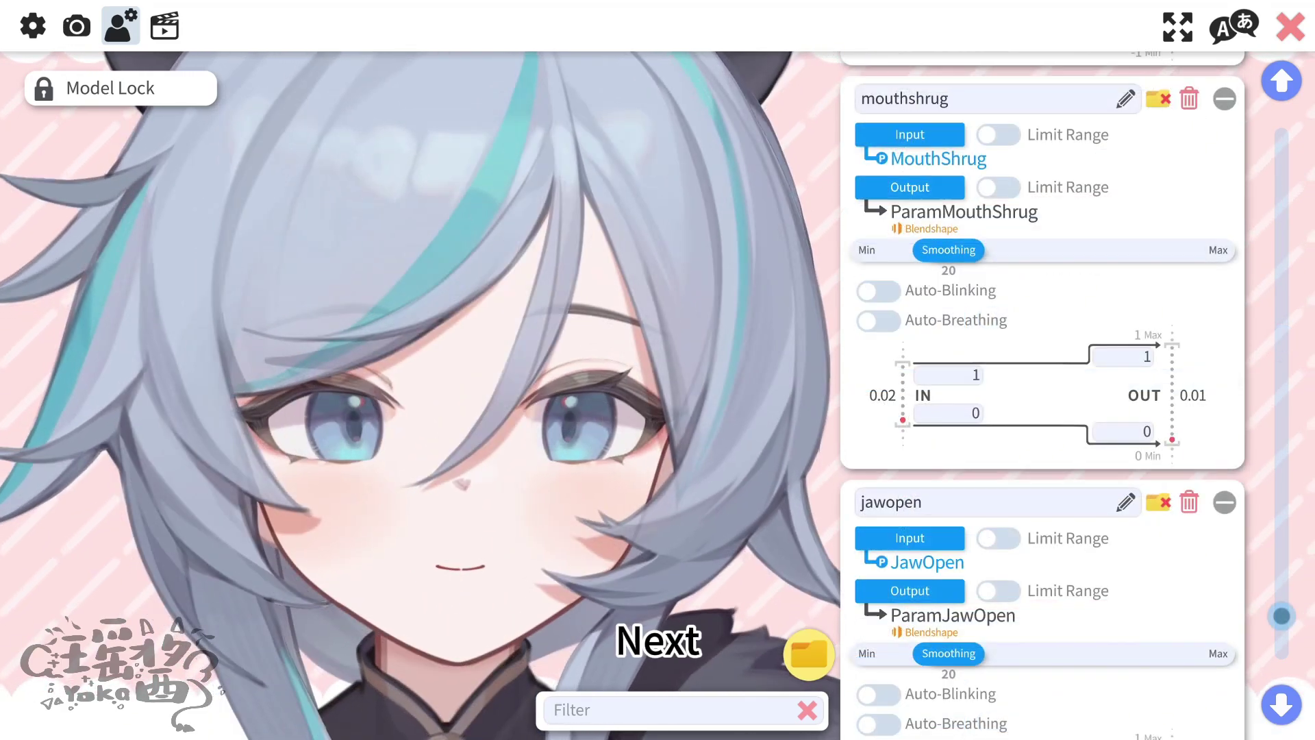
# Step: Enter 0.4 as the mouthshrug card's upper input value
pyautogui.scroll(2, 948, 386)
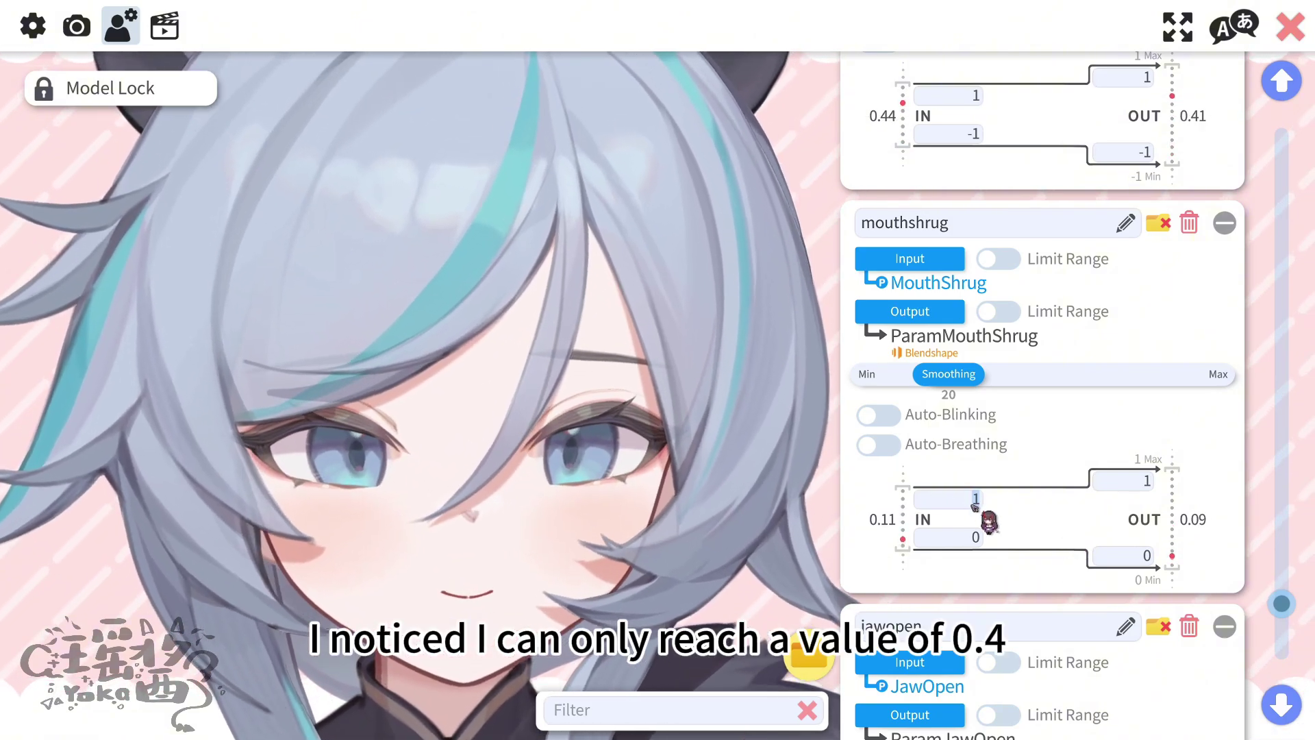
pyautogui.write('0.4')
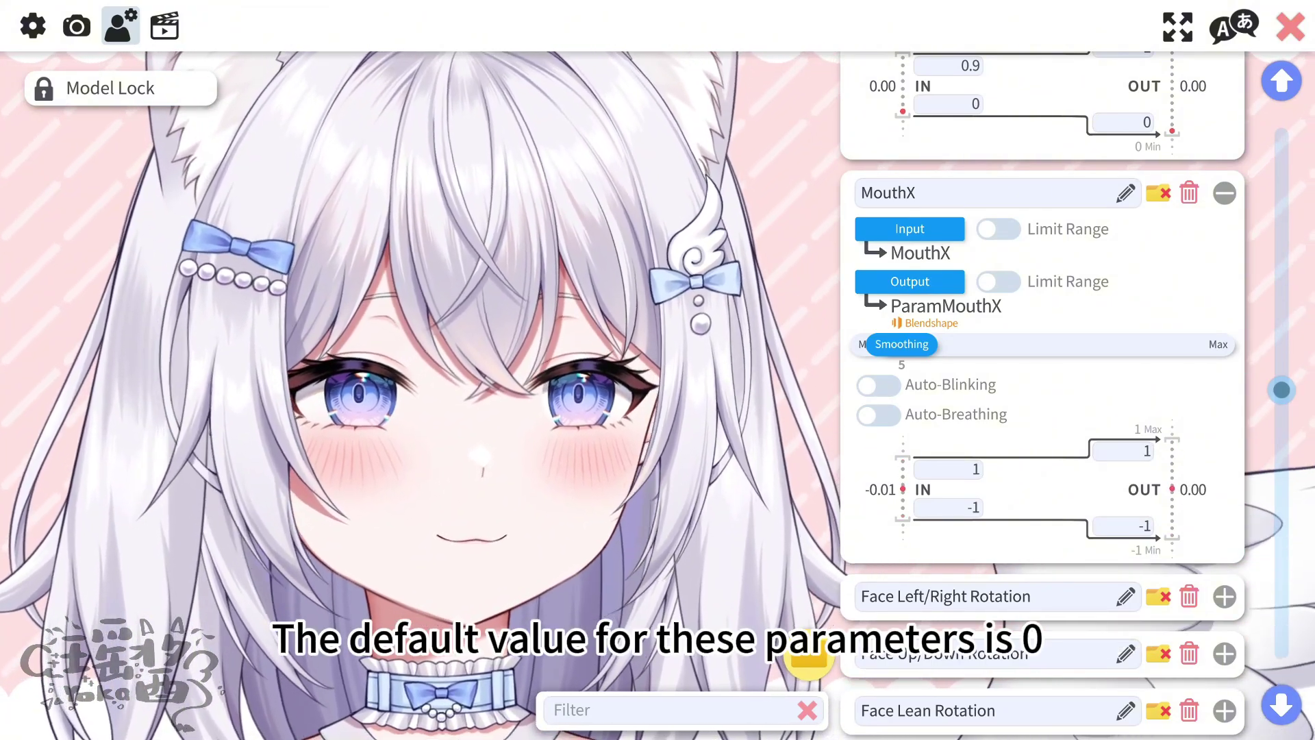
pyautogui.scroll(-3, 1291, 414)
pyautogui.moveTo(1292, 414); pyautogui.dragTo(1313, 581)
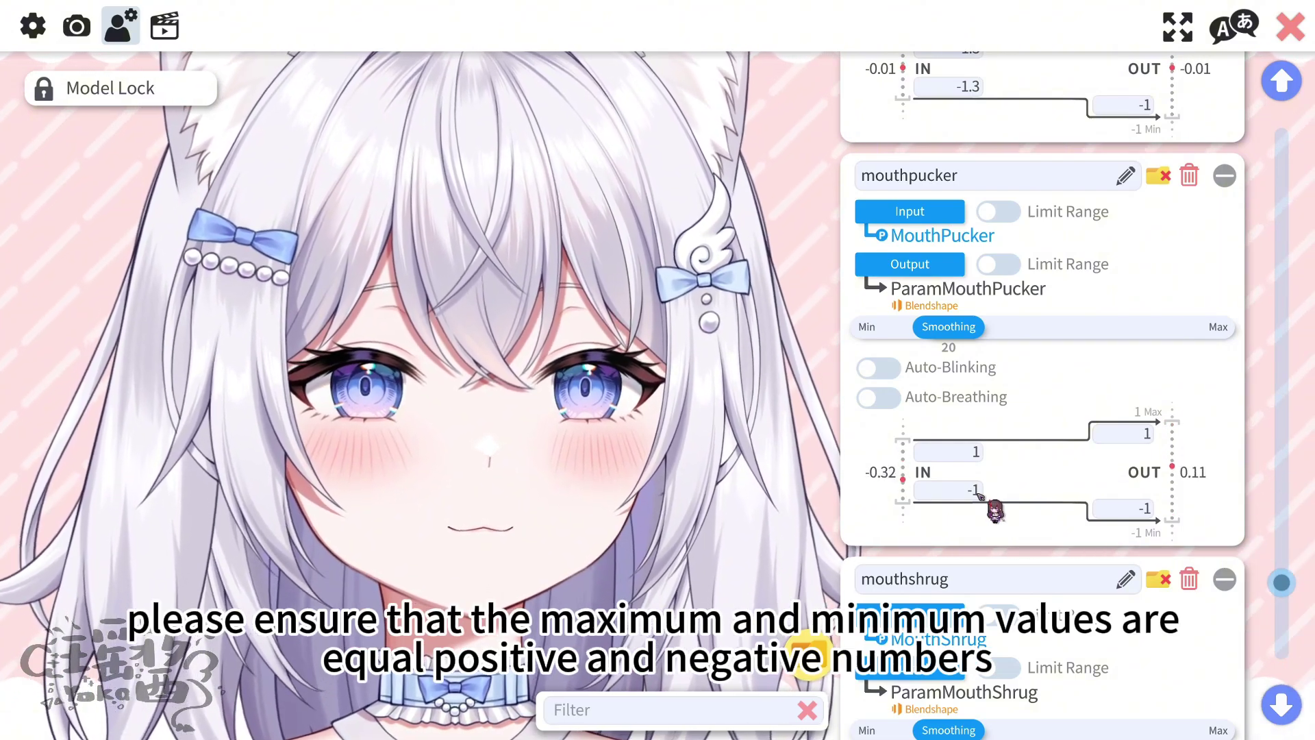
pyautogui.scroll(10, 980, 495)
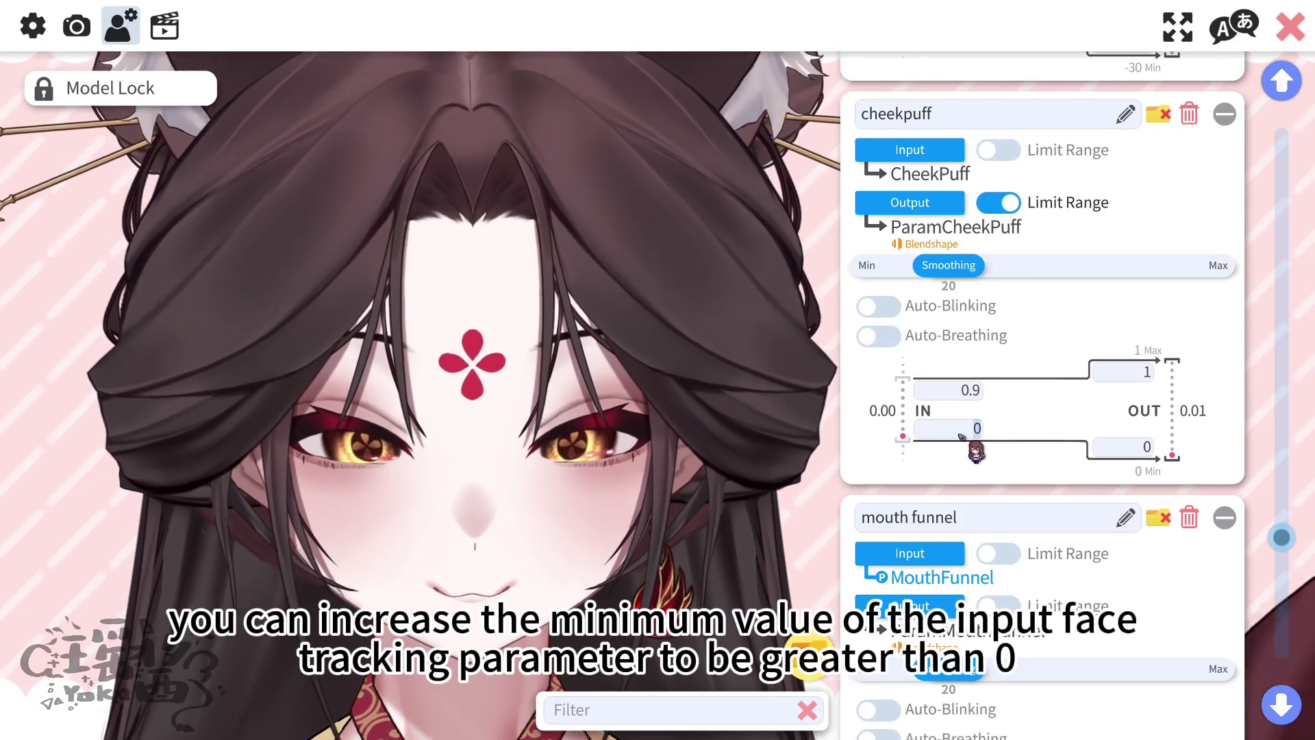
# Step: Enter 0.4 as the cheekpuff card's lower input value
pyautogui.write('0.4')
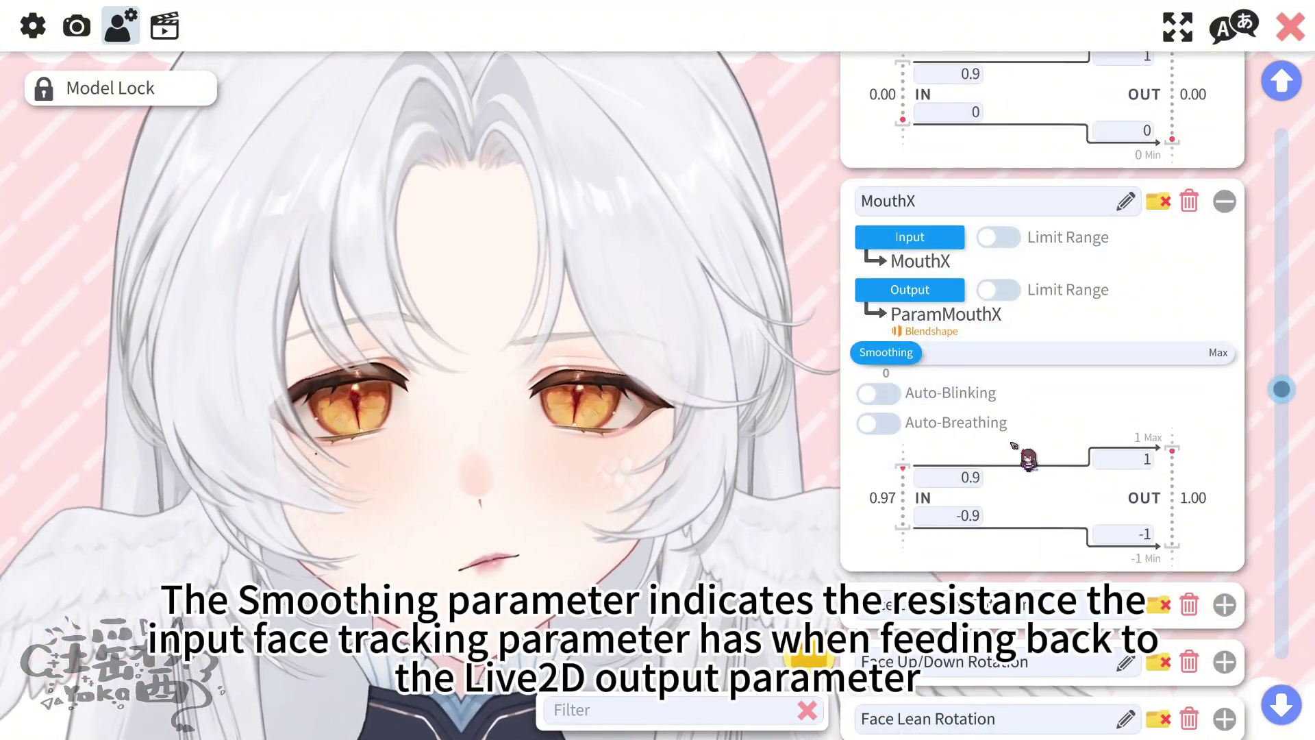
# Step: Set MouthX smoothing to 100, and enable Auto-Breathing but disable Auto-Blinking on Face Lean Rotation
pyautogui.moveTo(867, 350); pyautogui.dragTo(1313, 403)
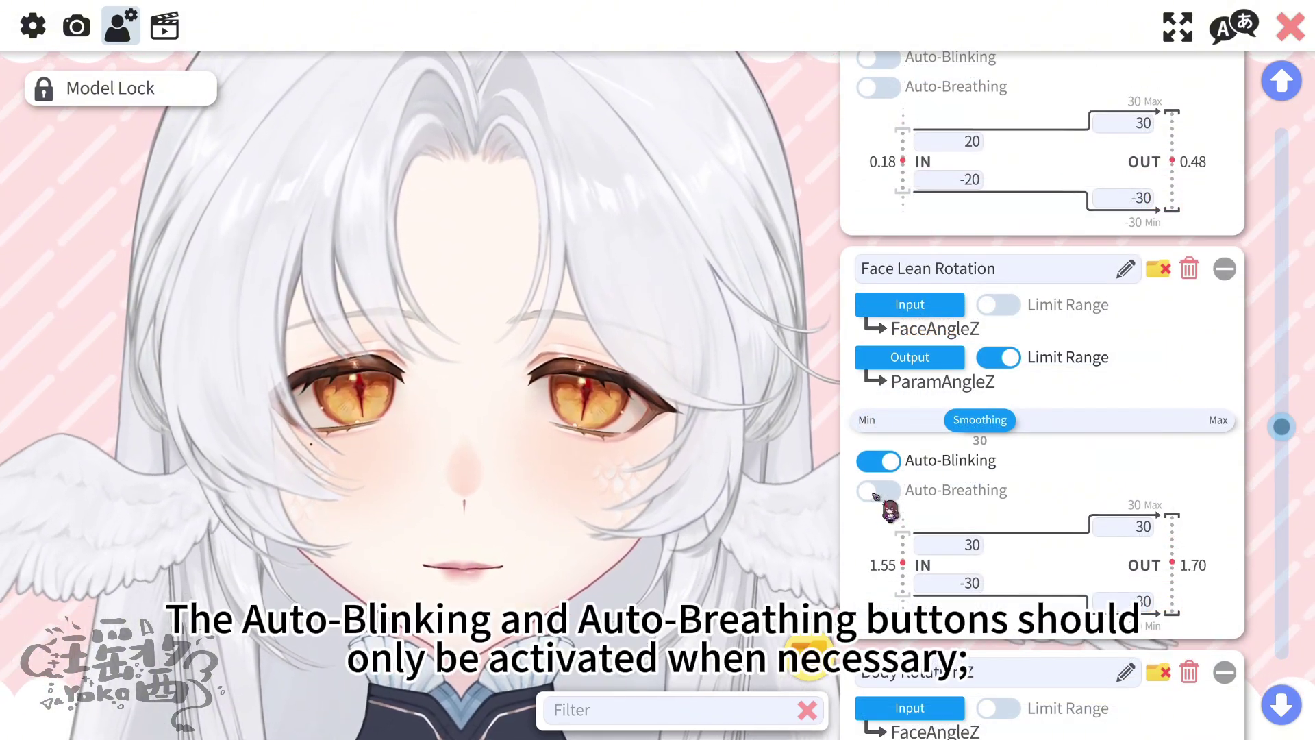
pyautogui.click(877, 492)
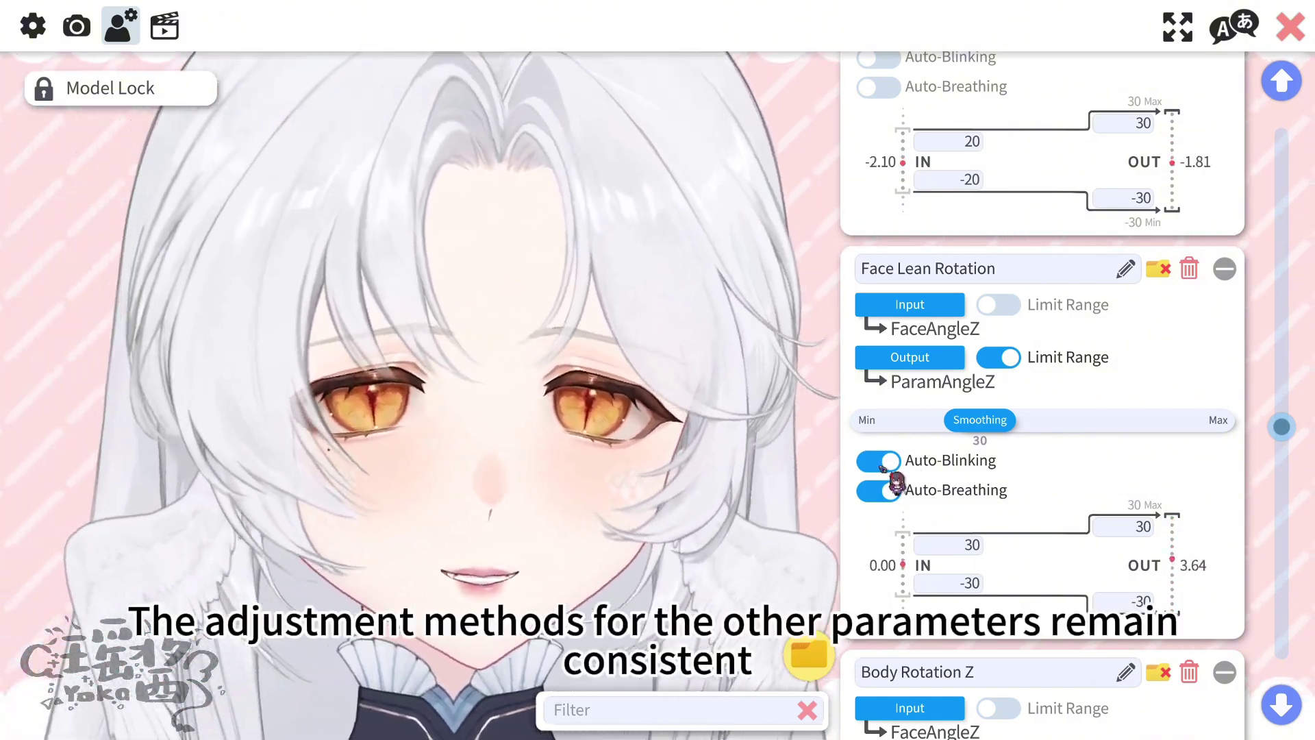
pyautogui.click(880, 463)
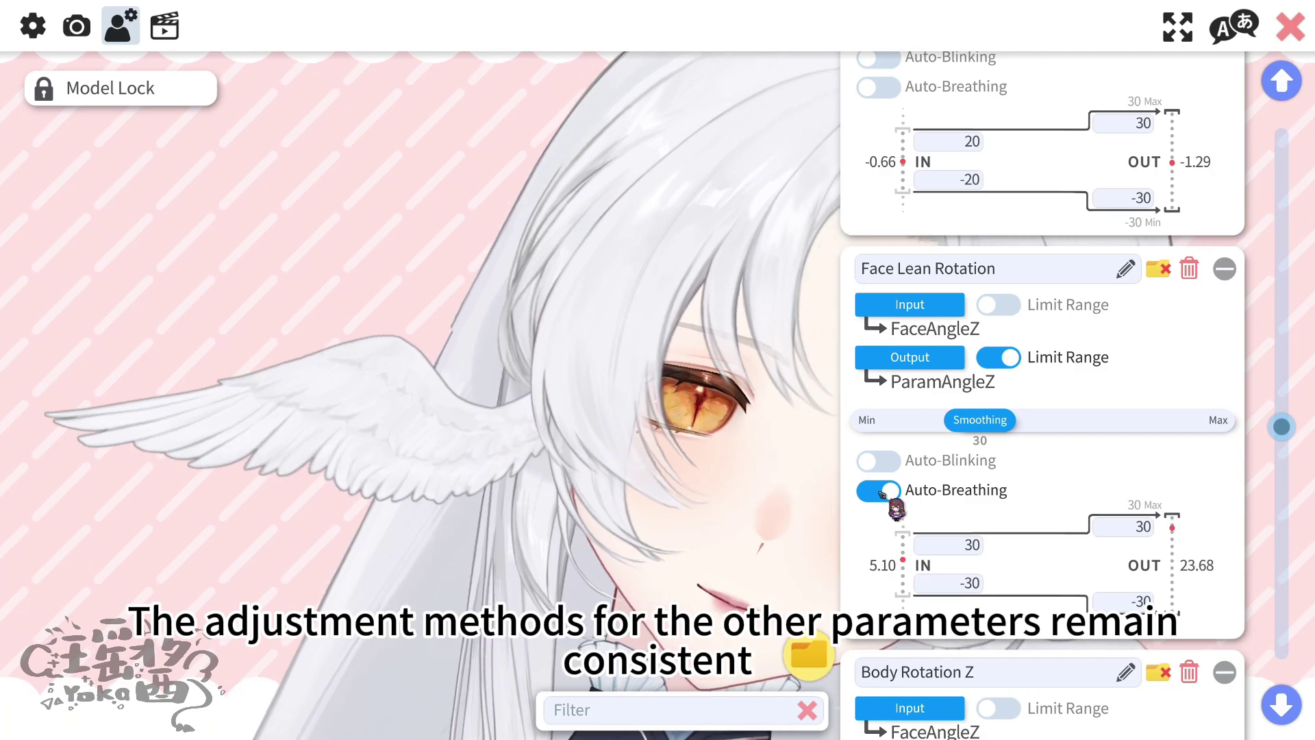